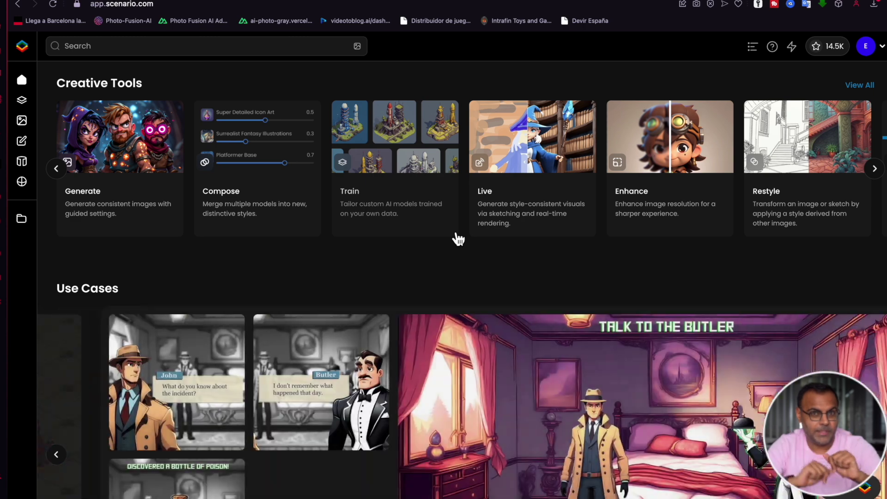
- Start a new Live sketching canvas so the Choose a Model list appears
mouse_move(22, 100)
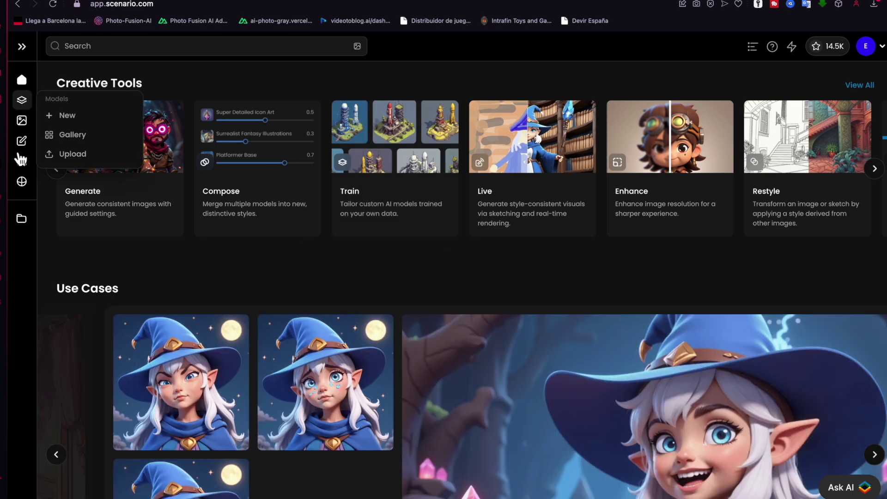
mouse_move(22, 141)
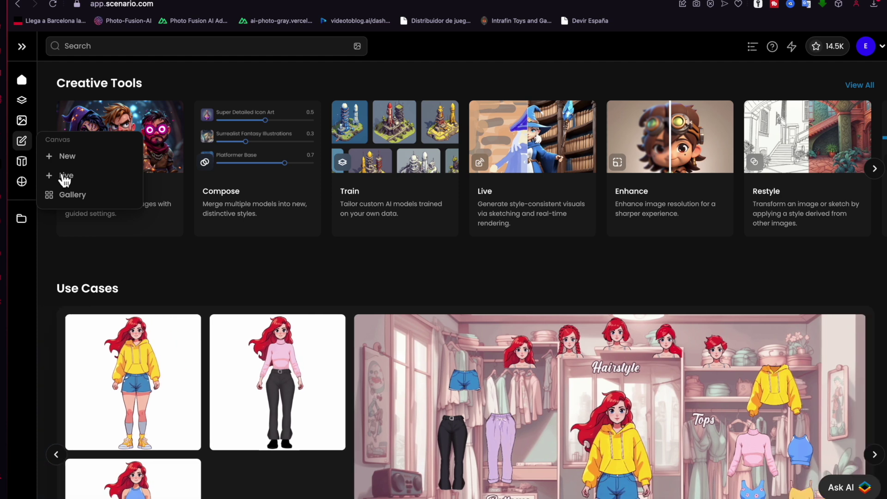
click(64, 176)
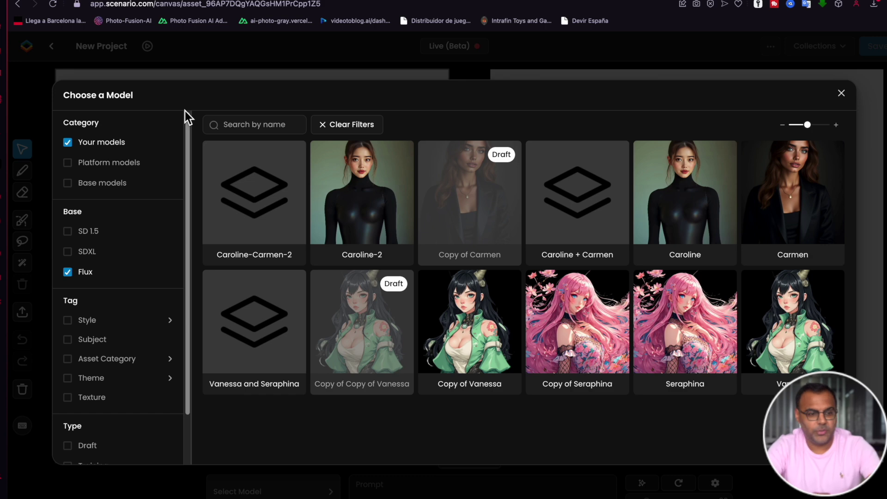
click(68, 142)
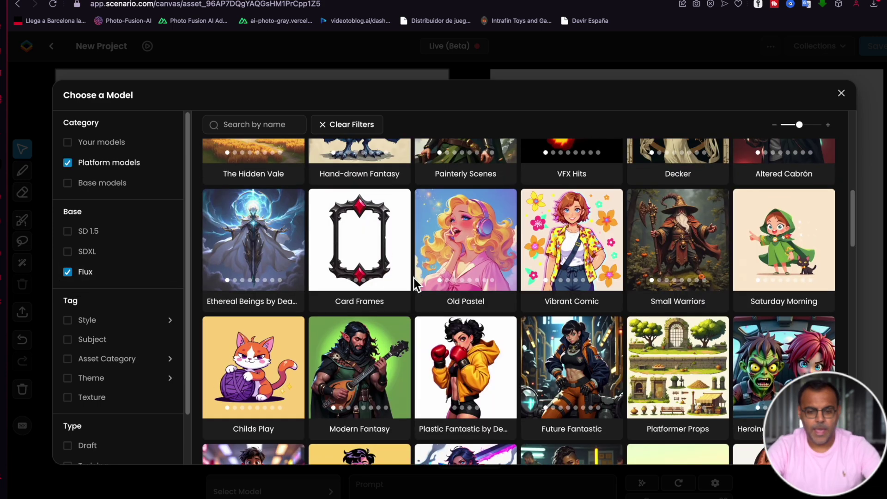
scroll(414, 278, up, 5)
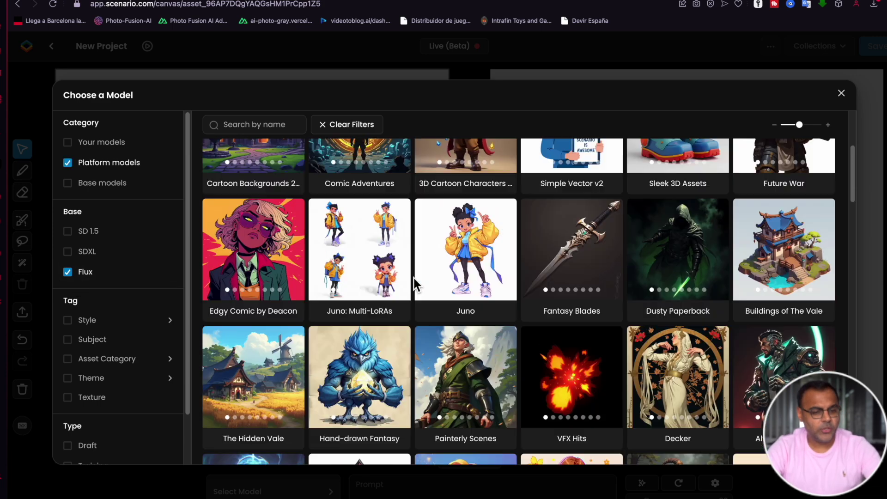
scroll(414, 278, up, 3)
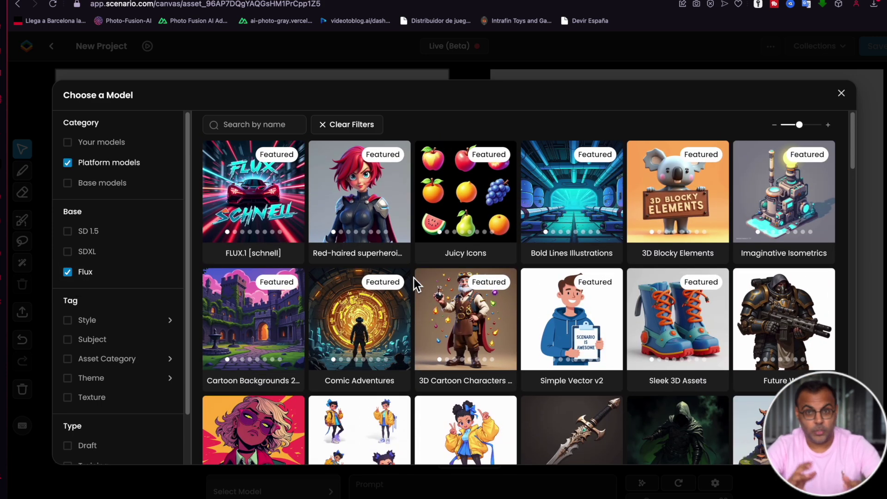
scroll(414, 278, down, 3)
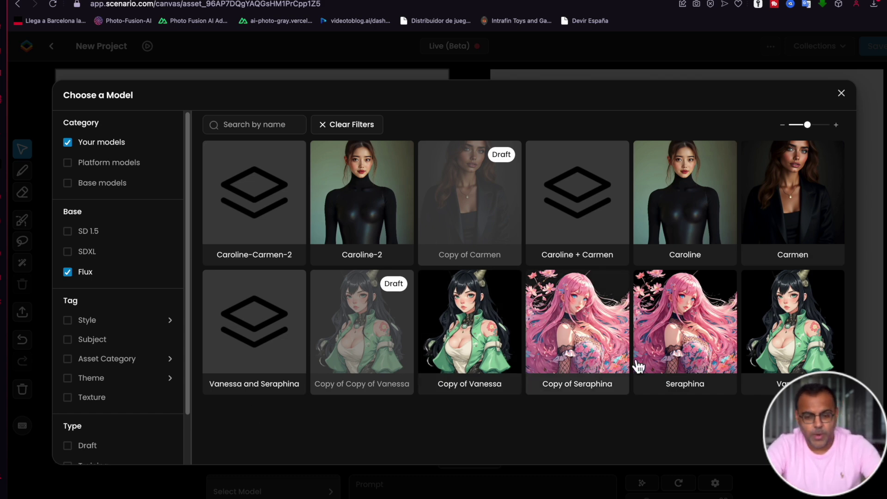
click(793, 304)
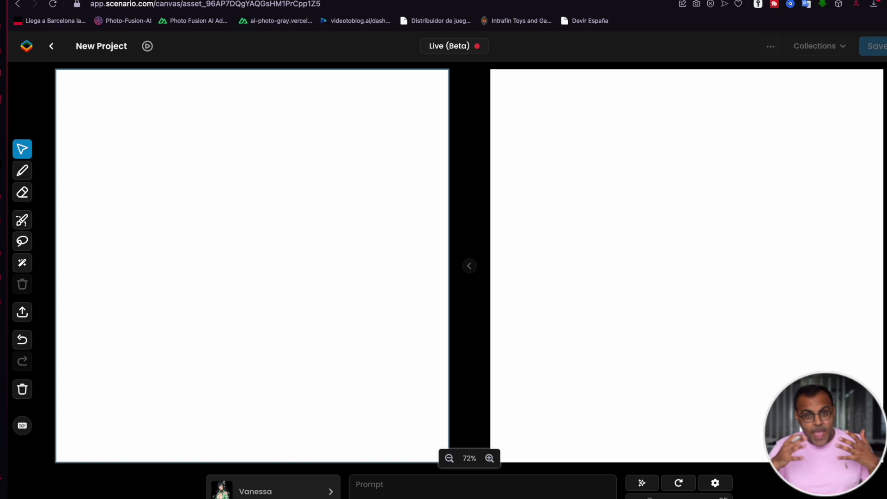
- Set the Sketch brush to blue #1D4DD6FF and type a prompt describing a named woman wearing a blue dress
click(22, 170)
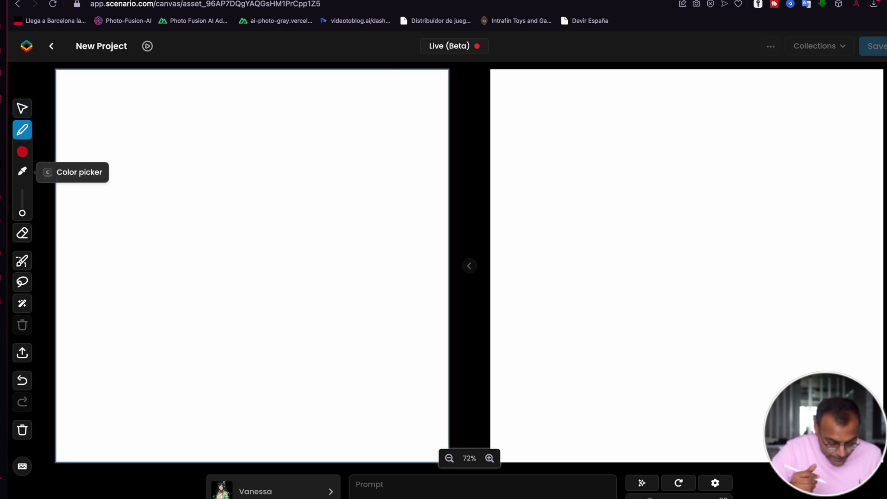
click(23, 156)
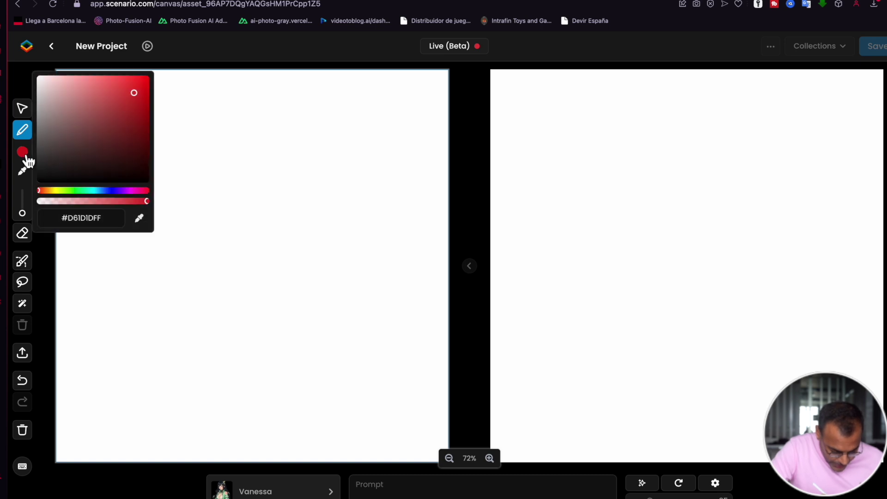
drag(102, 190, 106, 190)
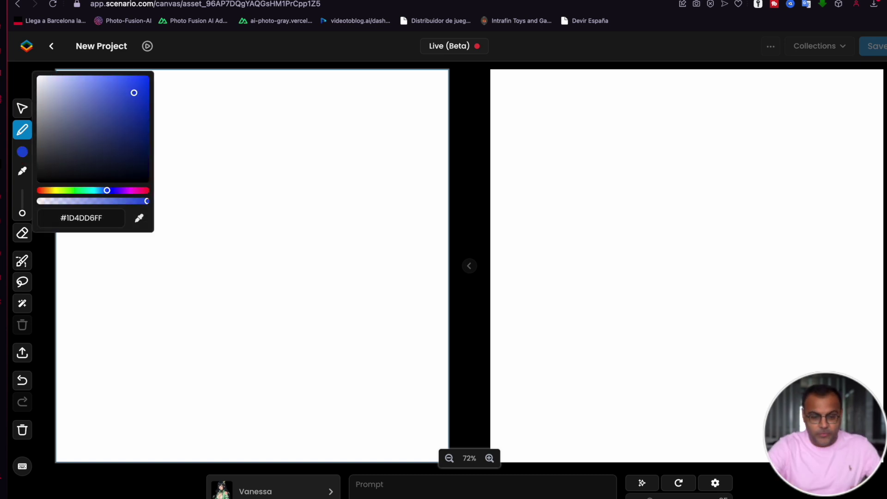
click(403, 487)
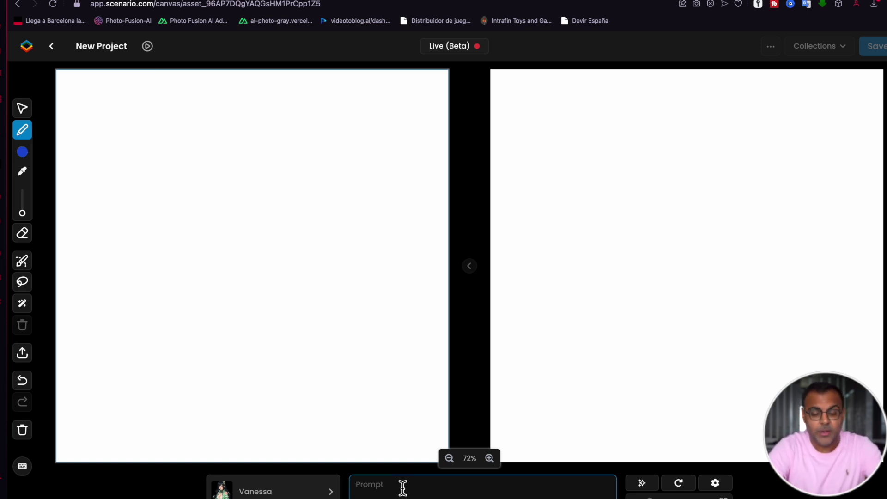
text(Van)
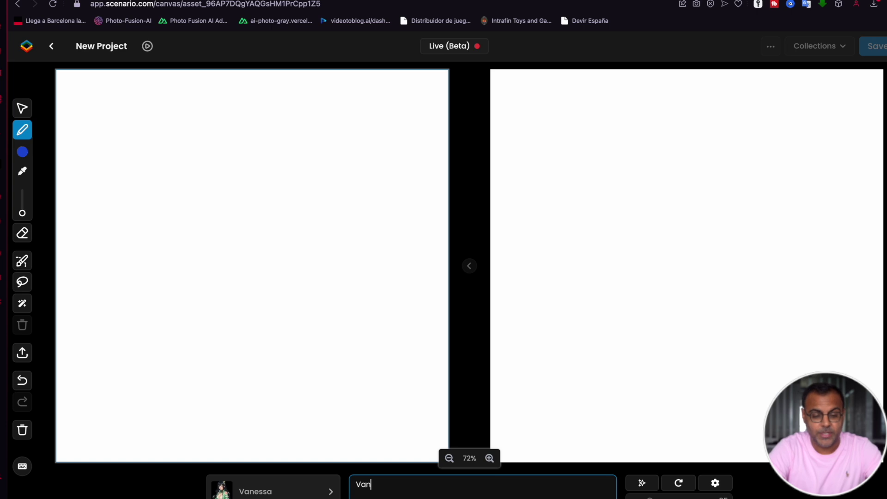
text(essa wearing a bl)
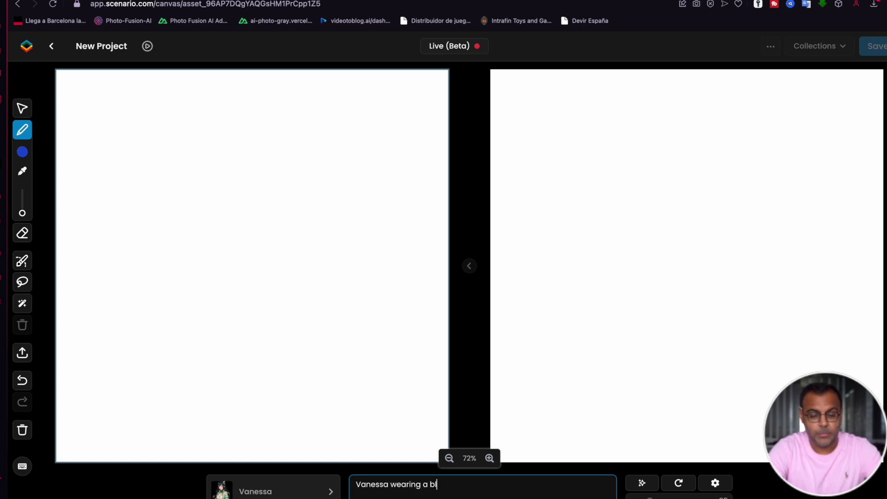
text(ue dress)
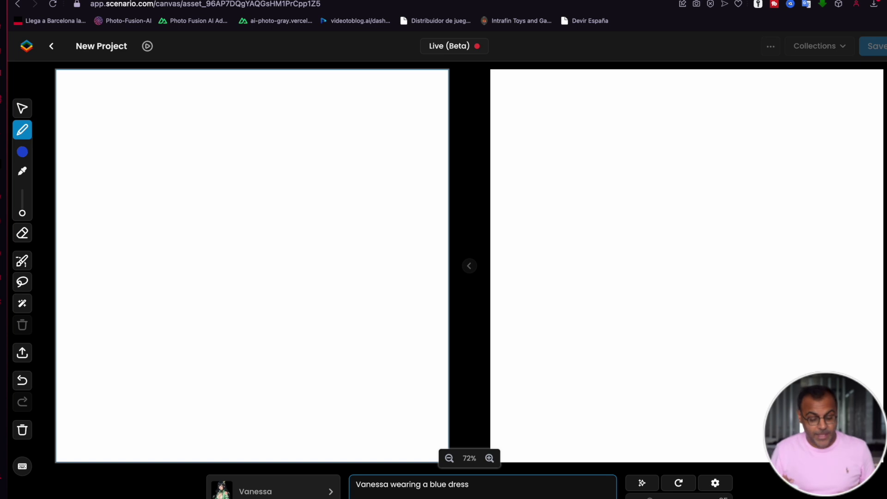
- Sketch the blue dress outline (left side, right side and top edge), undoing one stroke
click(147, 222)
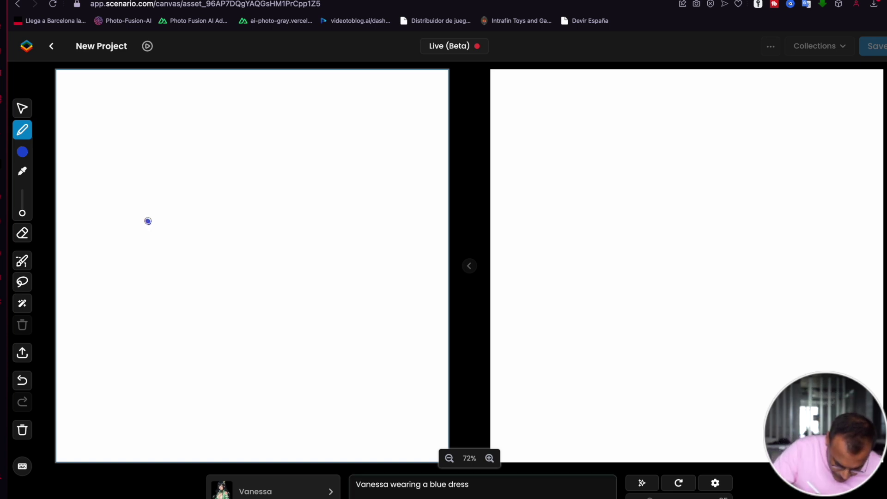
mouse_move(146, 220)
mouse_down()
mouse_move(169, 238)
mouse_move(196, 298)
mouse_up()
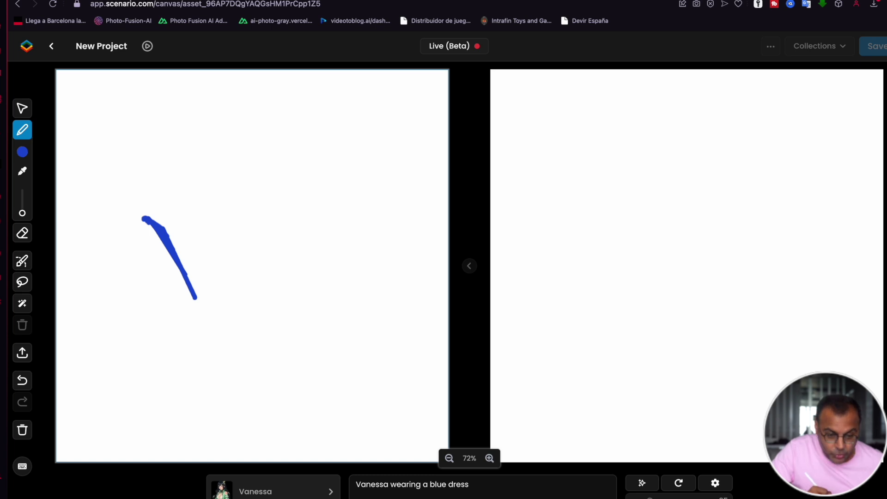
key(super+z)
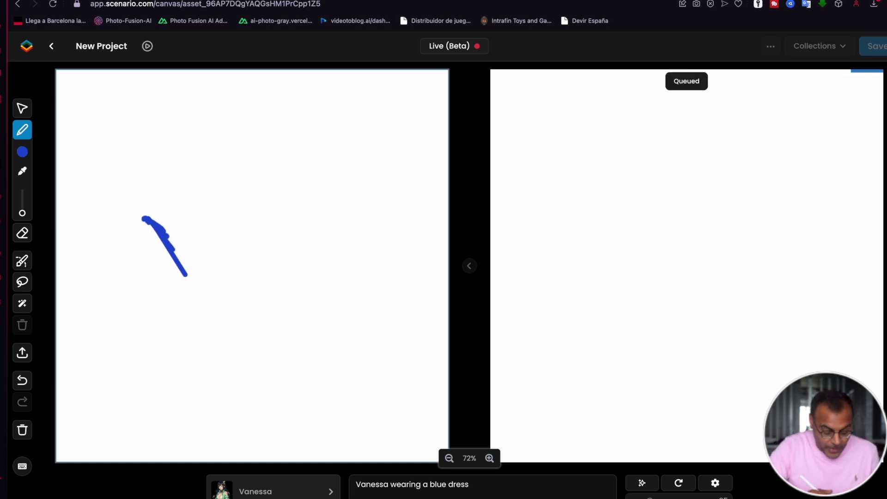
mouse_move(152, 226)
mouse_down()
mouse_move(201, 295)
mouse_move(215, 342)
mouse_move(187, 460)
mouse_up()
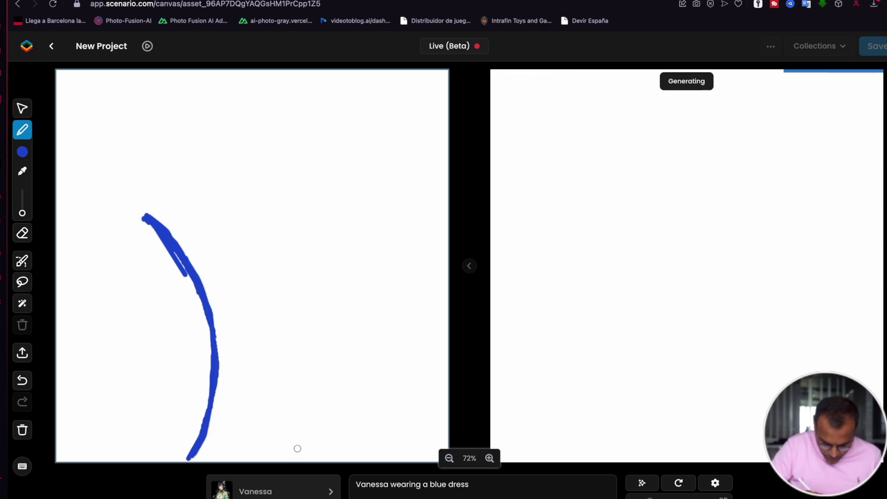
mouse_move(318, 459)
mouse_down()
mouse_move(292, 345)
mouse_move(309, 247)
mouse_move(345, 206)
mouse_up()
mouse_move(143, 217)
mouse_down()
mouse_move(199, 215)
mouse_move(247, 236)
mouse_move(302, 211)
mouse_move(346, 207)
mouse_up()
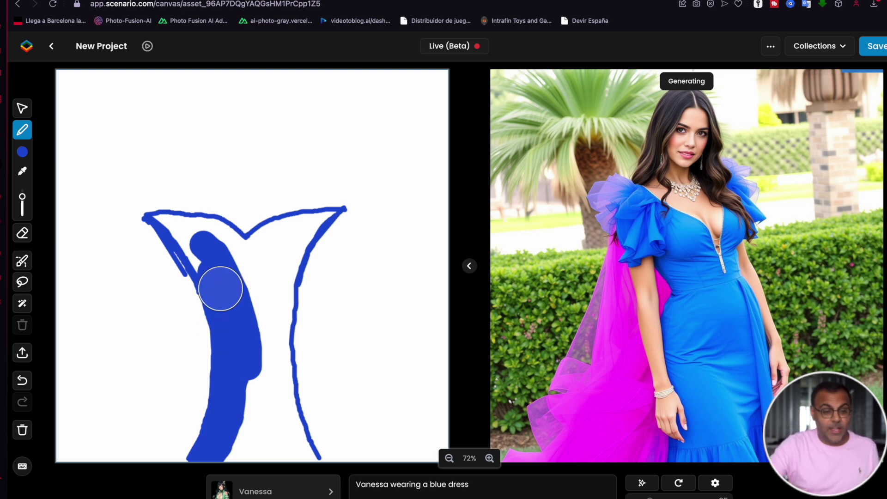
- Fill the dress outline with solid blue, undoing one stray corner stroke
drag(170, 236, 158, 217)
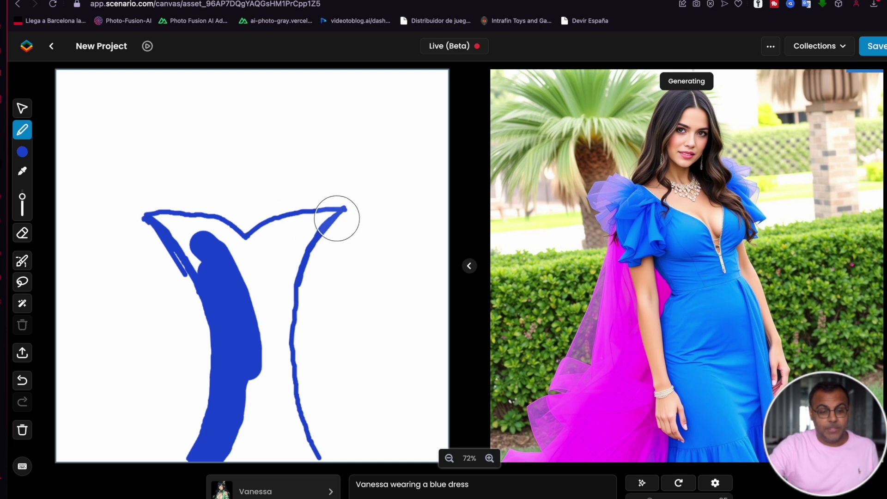
key(ctrl+z)
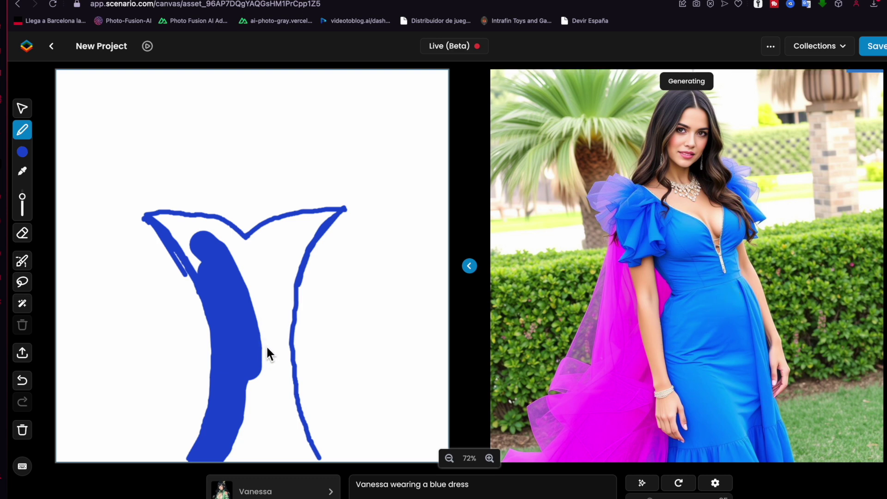
drag(259, 333, 267, 289)
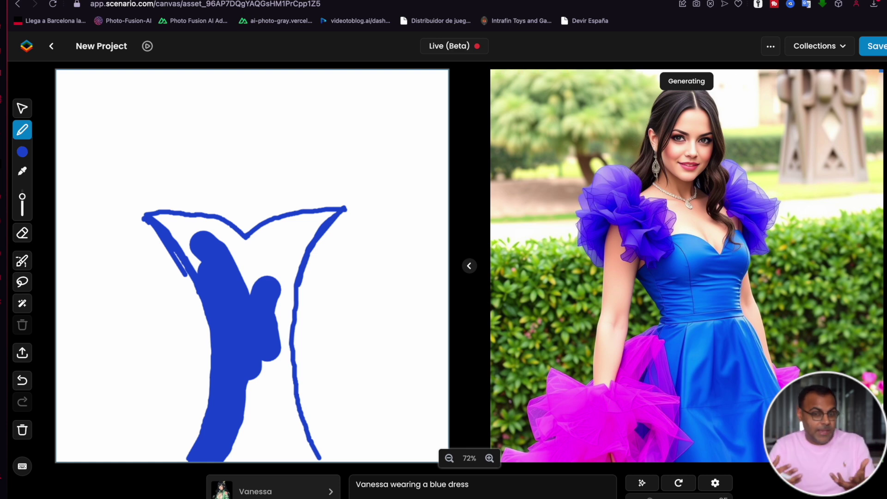
mouse_move(324, 222)
mouse_down()
mouse_move(263, 246)
mouse_move(247, 278)
mouse_move(253, 304)
mouse_move(273, 266)
mouse_move(270, 385)
mouse_move(307, 470)
mouse_move(271, 372)
mouse_move(275, 335)
mouse_move(291, 414)
mouse_move(275, 312)
mouse_move(286, 283)
mouse_move(242, 416)
mouse_move(243, 439)
mouse_move(227, 454)
mouse_move(268, 451)
mouse_move(256, 388)
mouse_move(273, 455)
mouse_move(198, 233)
mouse_up()
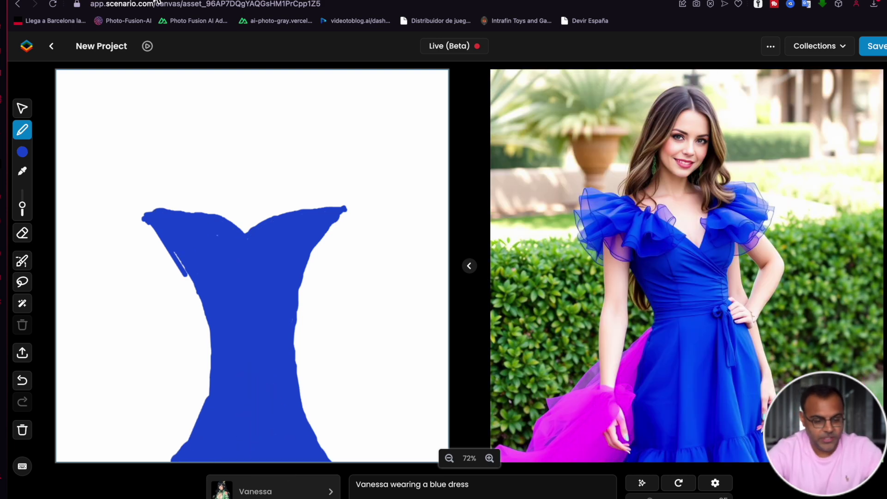
double_click(372, 483)
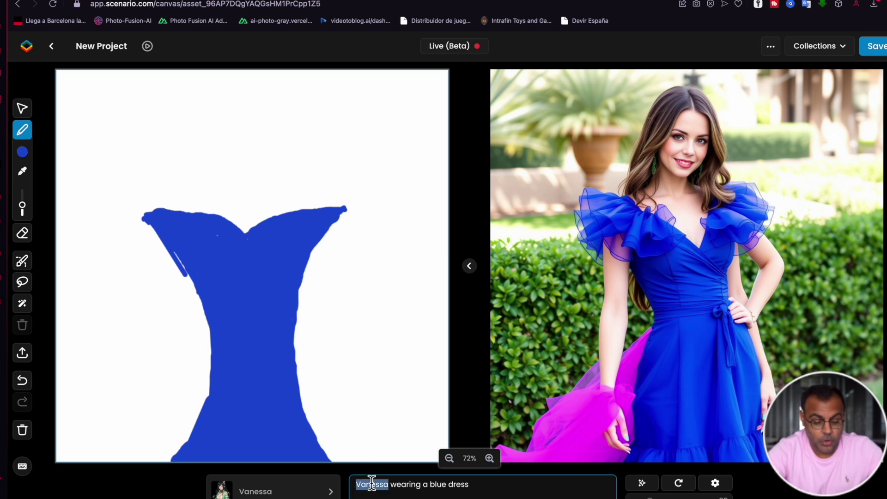
- Change the prompt to 'An anime woman wearing a blue dress' and shift the brush to yellow #D6D61DFF
text(An an)
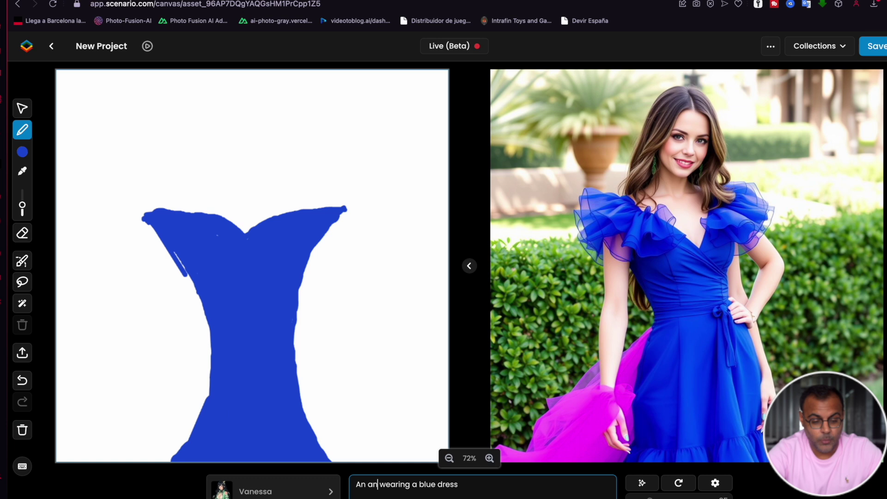
text(ime woman)
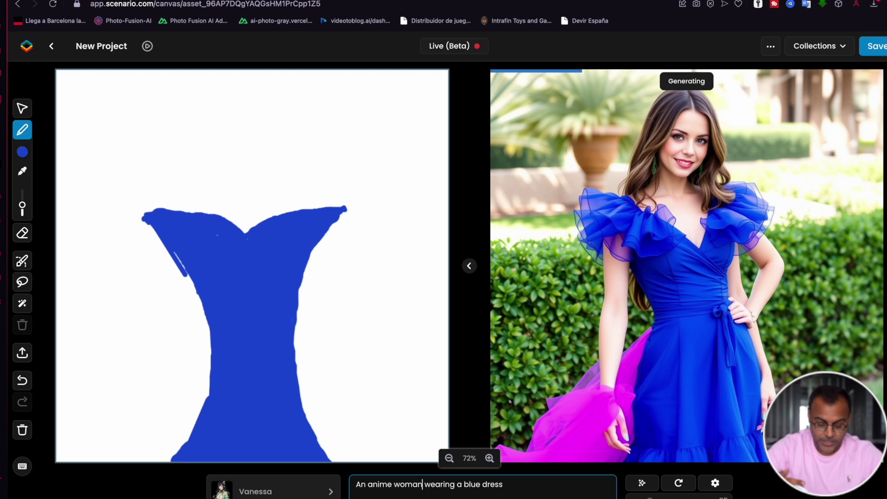
click(22, 152)
click(62, 189)
drag(62, 190, 55, 190)
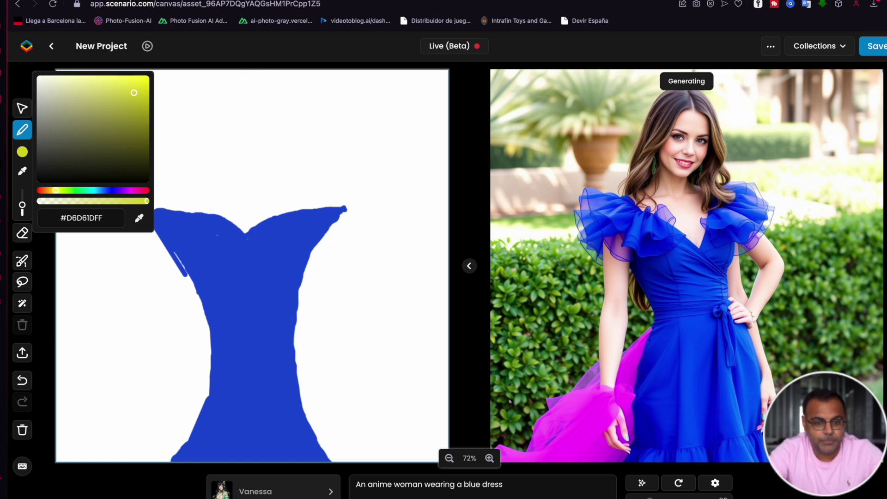
- Close the accidentally opened browser tab and return to the Scenario canvas
key(super+t)
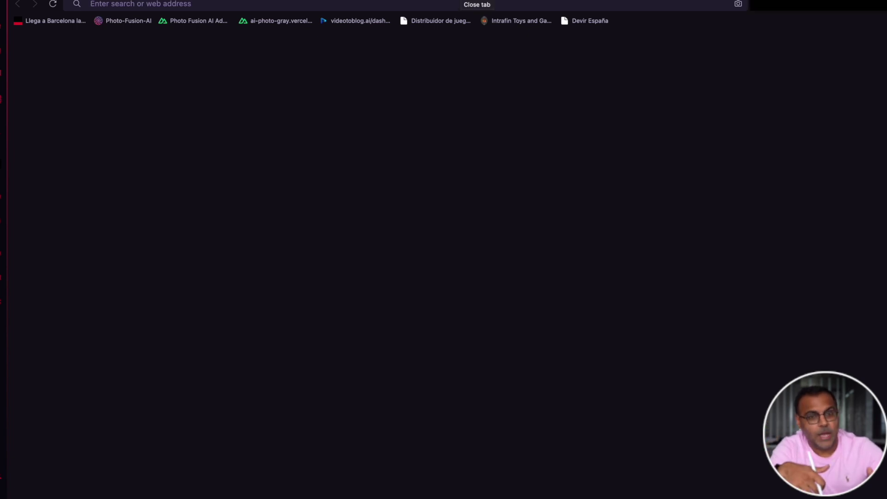
key(super+w)
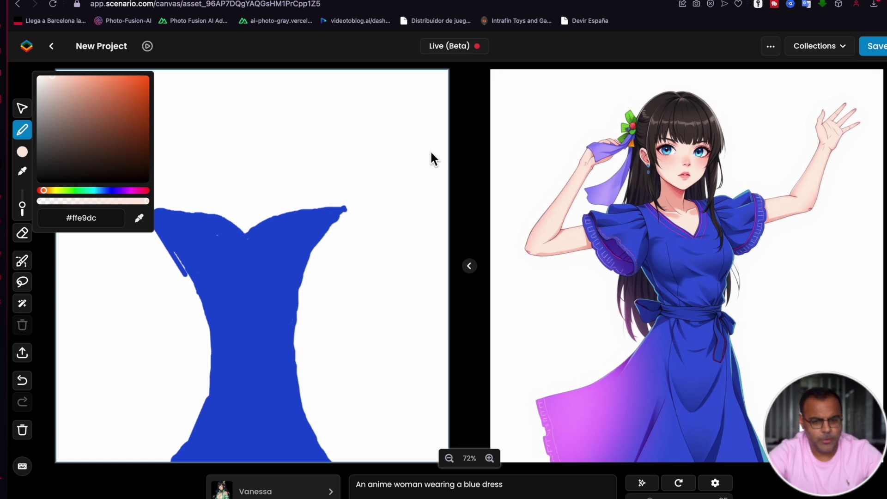
- Paint skin-coloured shoulders, neck and head above the blue dress
click(464, 190)
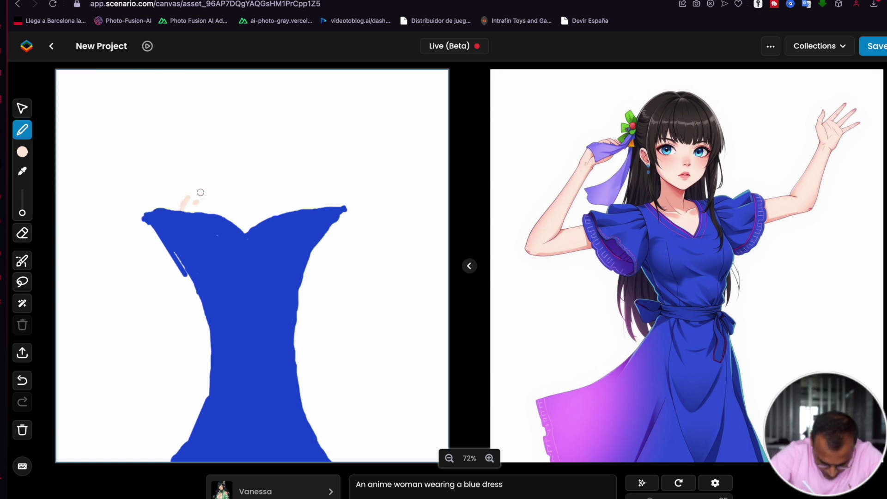
mouse_move(205, 192)
mouse_down()
mouse_move(194, 195)
mouse_move(318, 209)
mouse_up()
mouse_move(238, 187)
mouse_down()
mouse_move(243, 170)
mouse_move(271, 185)
mouse_up()
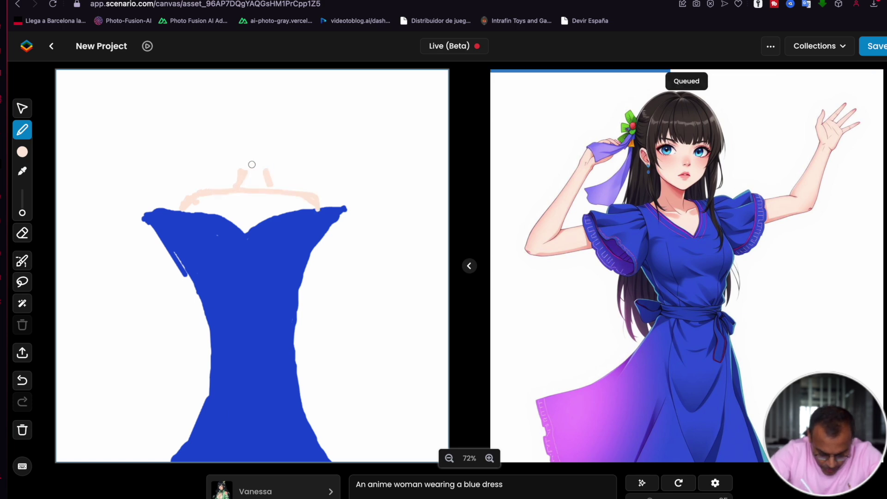
mouse_move(237, 153)
mouse_down()
mouse_move(238, 126)
mouse_move(259, 119)
mouse_move(272, 147)
mouse_move(249, 170)
mouse_move(236, 138)
mouse_move(257, 120)
mouse_move(270, 151)
mouse_move(253, 158)
mouse_move(249, 126)
mouse_move(270, 163)
mouse_move(276, 128)
mouse_move(270, 122)
mouse_move(271, 156)
mouse_move(252, 164)
mouse_move(239, 141)
mouse_move(269, 136)
mouse_up()
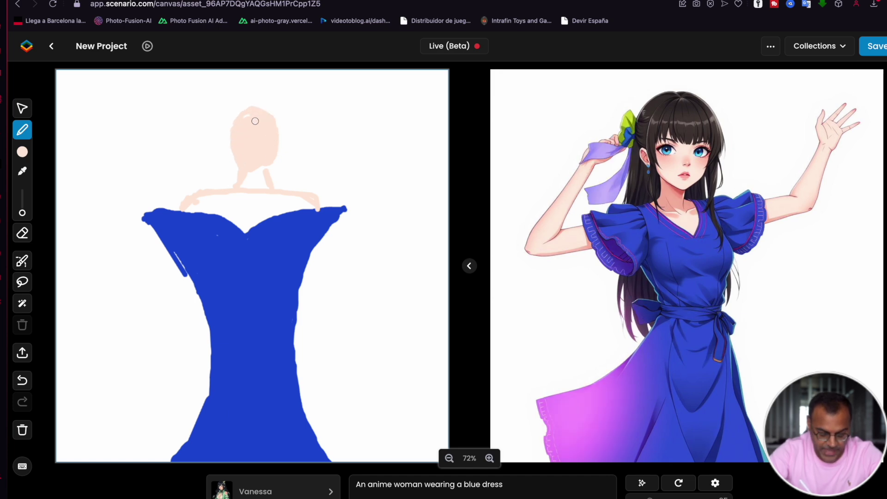
drag(250, 119, 241, 119)
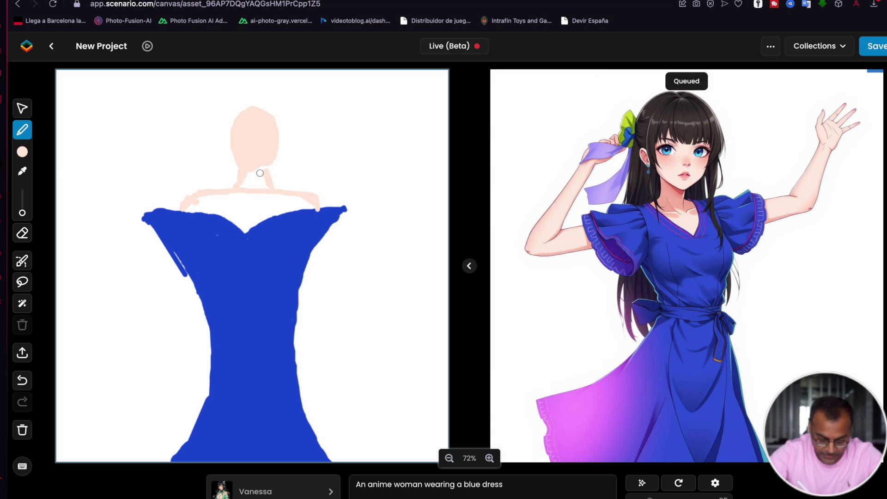
- Fill the neck and chest gaps, extend the right arm, and start black hair on the head
mouse_move(265, 181)
mouse_down()
mouse_move(253, 185)
mouse_move(252, 177)
mouse_up()
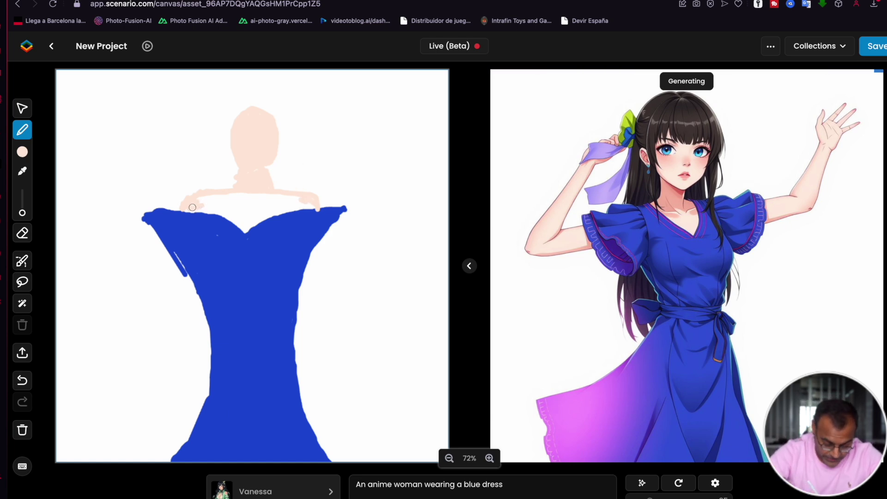
mouse_move(218, 199)
mouse_down()
mouse_move(240, 204)
mouse_move(230, 205)
mouse_move(252, 216)
mouse_move(264, 198)
mouse_move(309, 203)
mouse_move(265, 215)
mouse_up()
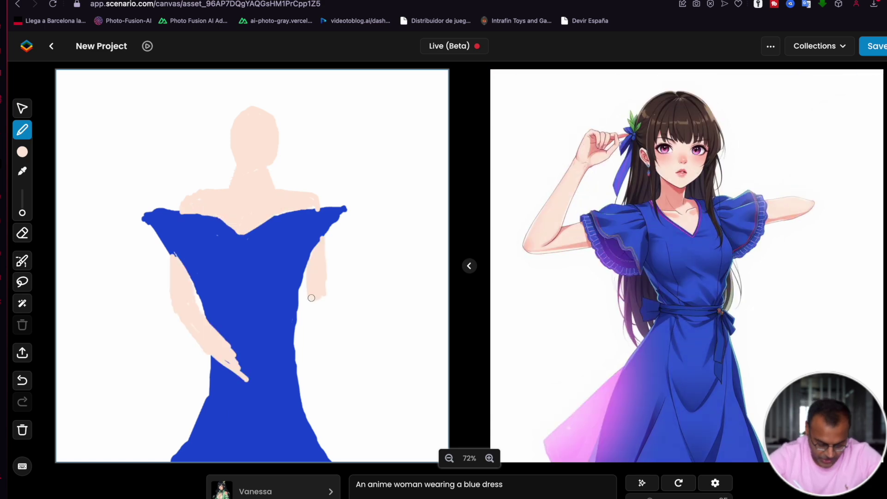
drag(316, 301, 319, 352)
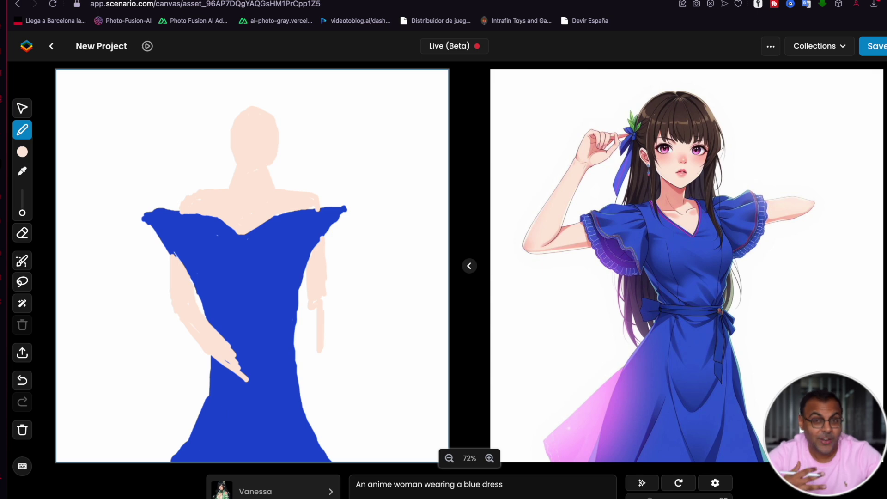
drag(321, 353, 313, 305)
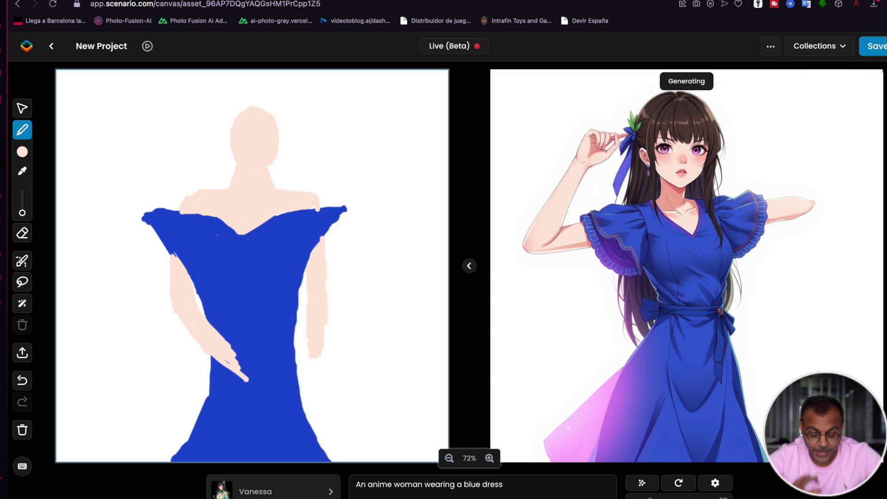
mouse_move(236, 121)
mouse_down()
mouse_move(277, 120)
mouse_move(267, 109)
mouse_move(276, 114)
mouse_move(254, 121)
mouse_move(247, 99)
mouse_move(259, 105)
mouse_up()
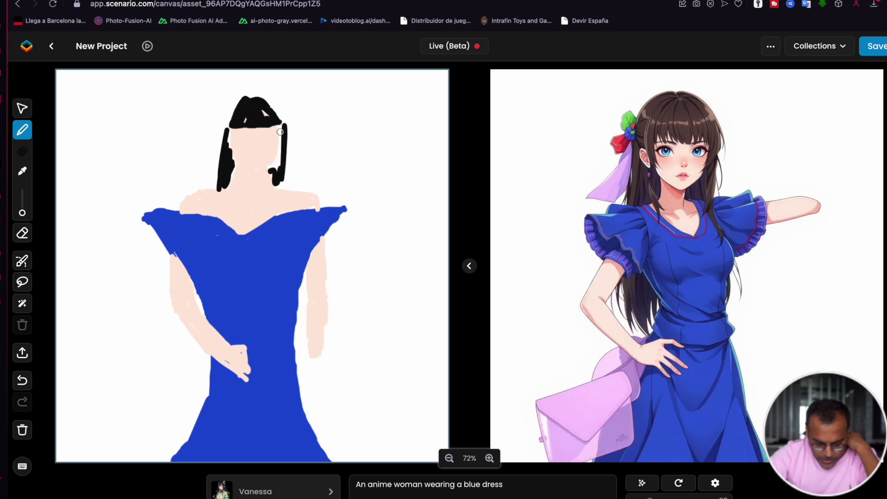
- Fill out the black hair strands framing the face and cover the white streaks
drag(280, 131, 278, 127)
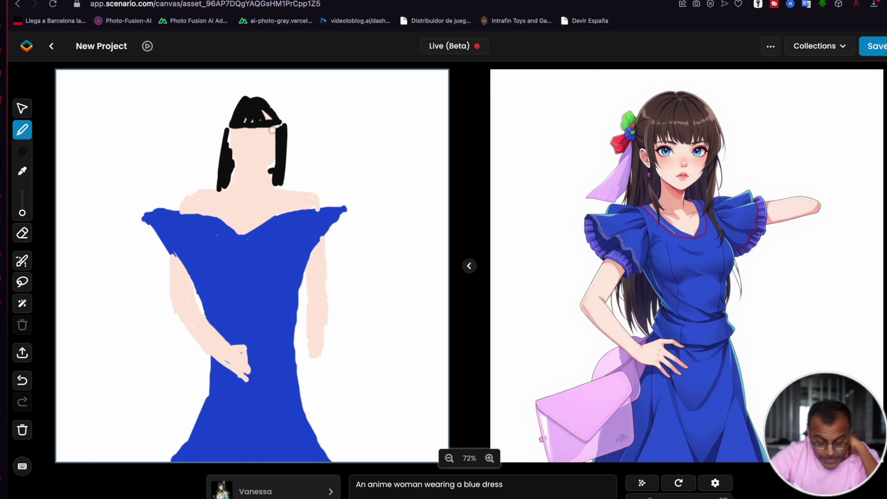
mouse_move(272, 130)
mouse_down()
mouse_move(261, 111)
mouse_move(251, 124)
mouse_move(258, 108)
mouse_move(230, 125)
mouse_move(237, 98)
mouse_up()
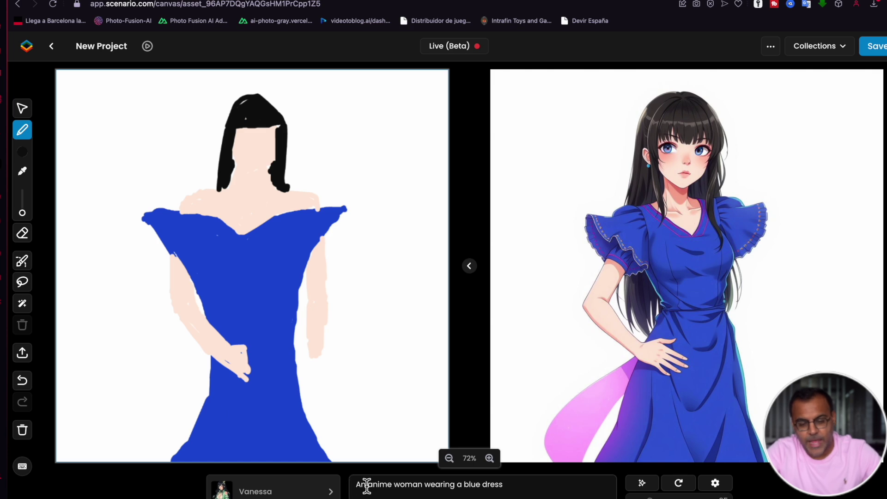
click(462, 484)
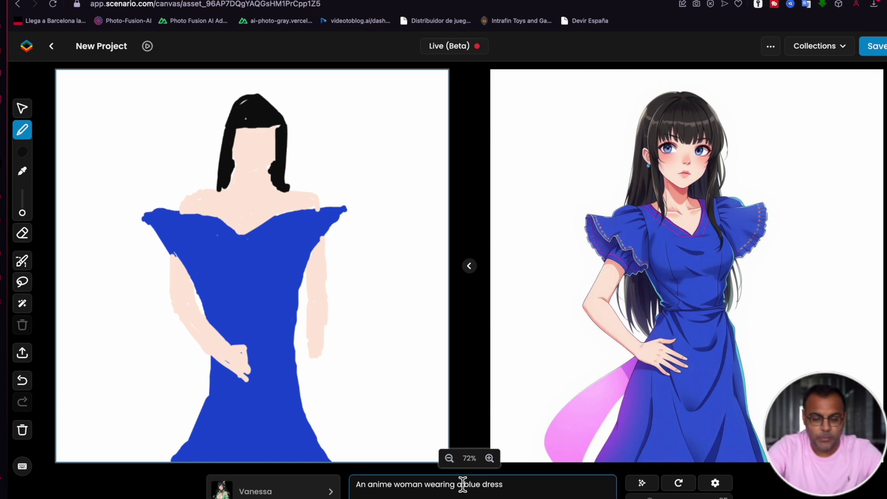
- Make the prompt read 'An anime woman wearing a strapless low cut blue dress' and pick a red brush
text(sleeveless)
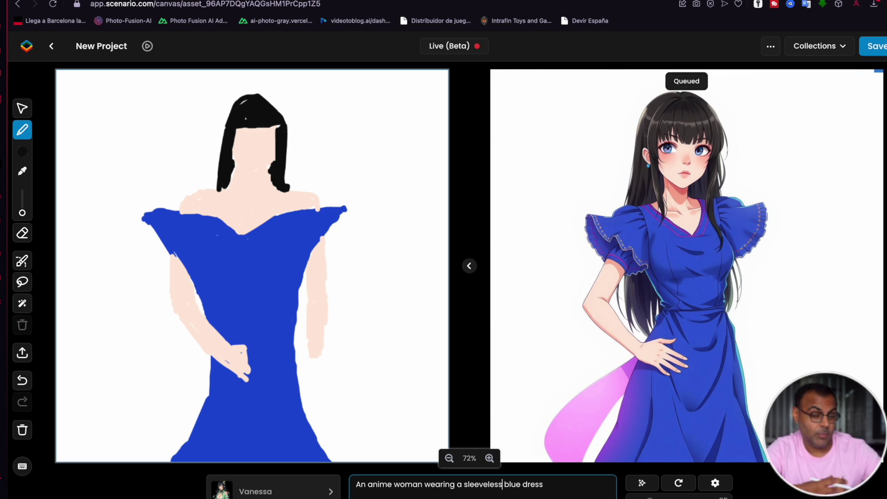
double_click(483, 484)
text(strapless low cut)
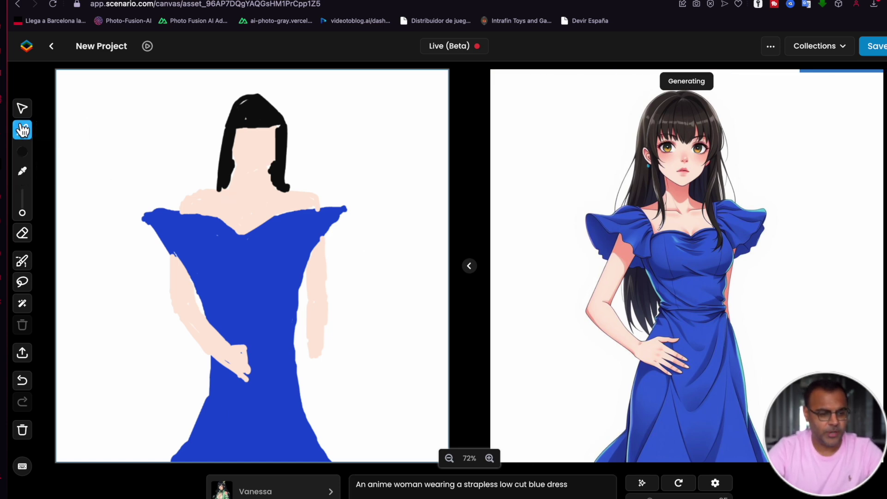
click(22, 130)
click(138, 95)
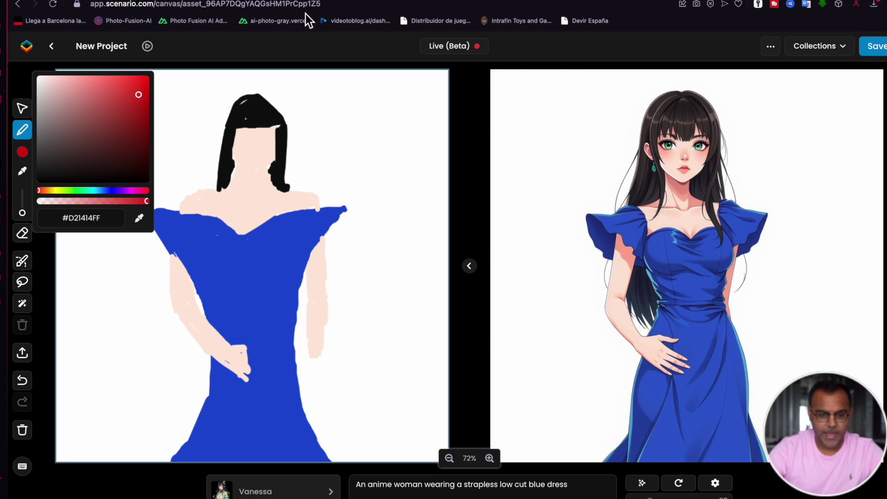
- Close the colour picker and append ', red detail' to the prompt
click(466, 163)
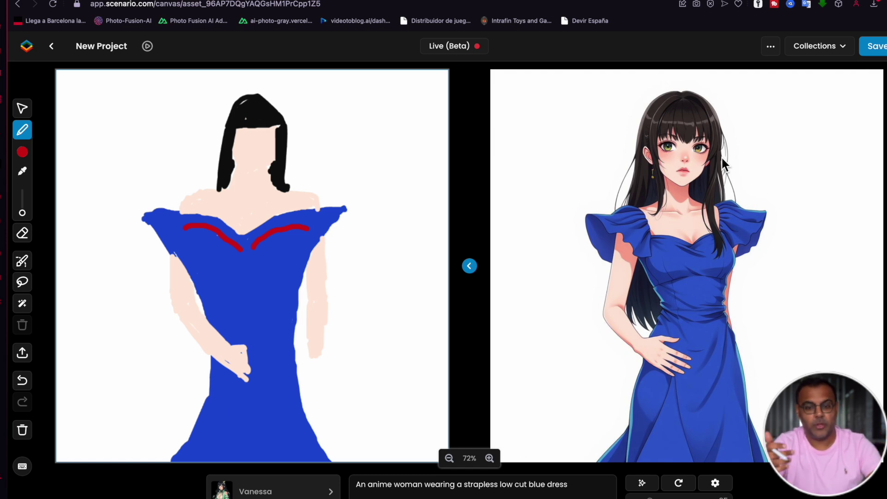
click(572, 484)
text(, red deta)
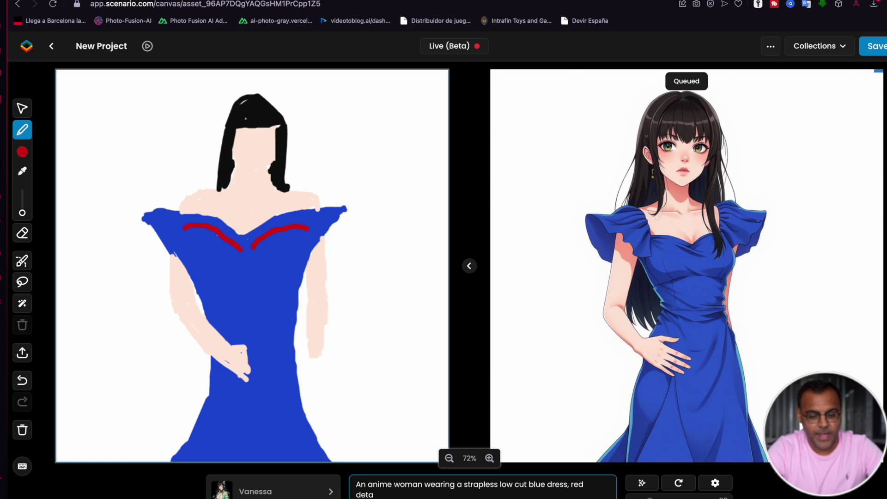
text(il)
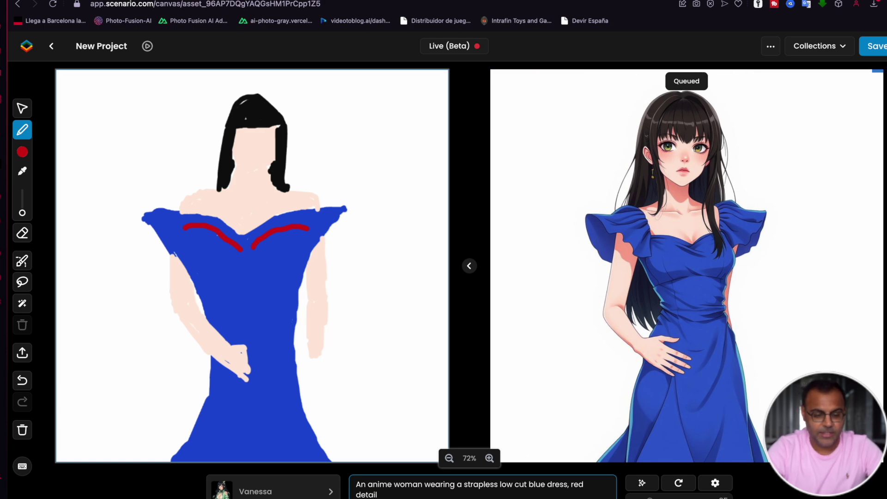